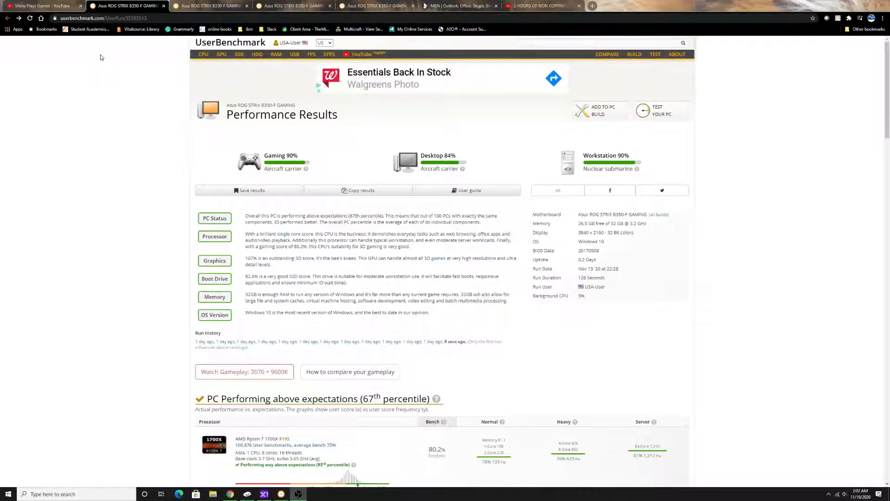
# Step: Examine the first benchmark result's overall scores and the RTX 2070's bench, 3D DX9 and 3D DX10 figures
pyautogui.scroll(-2, 389, 212)
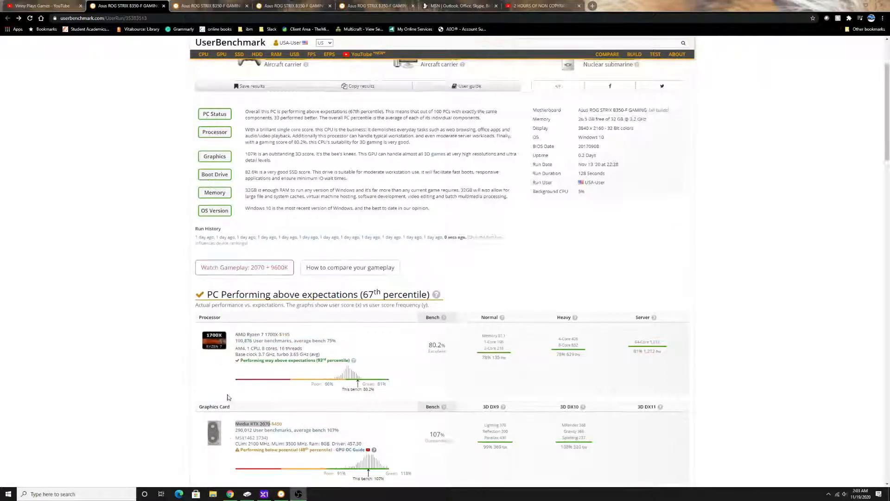
pyautogui.scroll(-3, 230, 371)
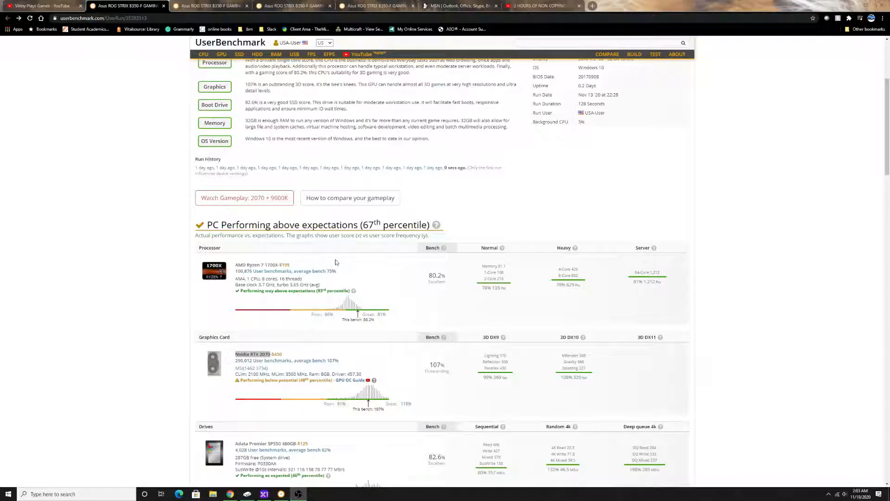
pyautogui.scroll(2, 336, 263)
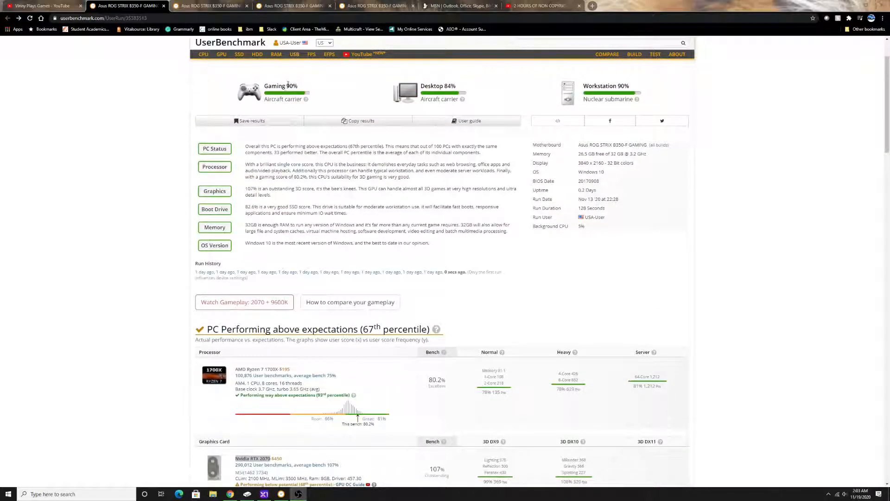
pyautogui.scroll(-2, 301, 102)
pyautogui.moveTo(431, 400); pyautogui.dragTo(444, 400)
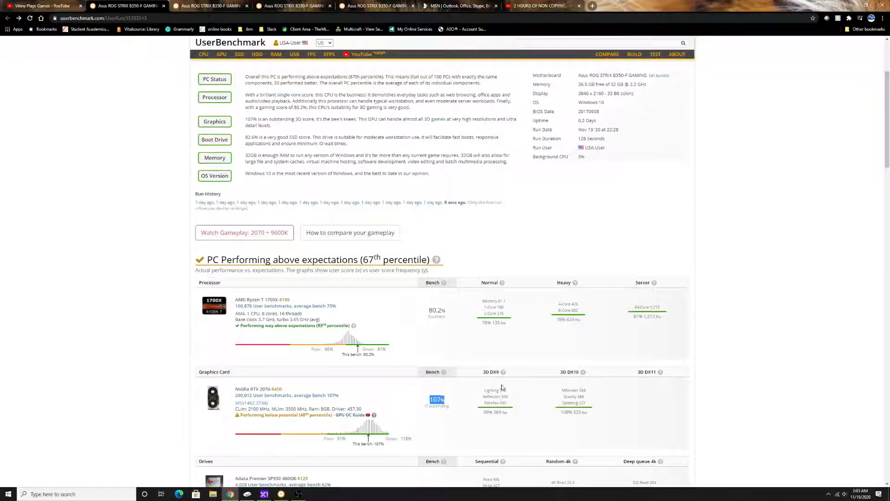
pyautogui.moveTo(493, 412); pyautogui.dragTo(509, 413)
pyautogui.moveTo(580, 413); pyautogui.dragTo(593, 416)
# Step: Switch to Precision X1 to check the RTX 2070's memory, GPU clock, voltage and target settings, and return to the benchmark page
pyautogui.click(264, 494)
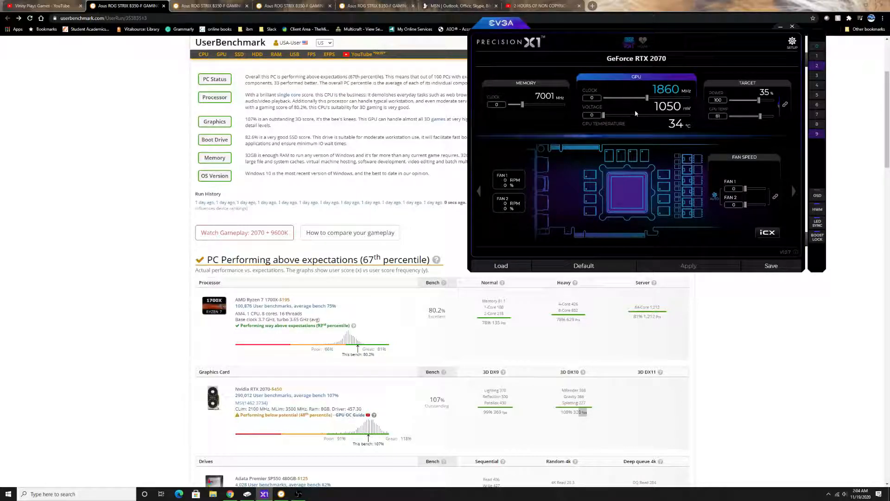
pyautogui.moveTo(635, 113)
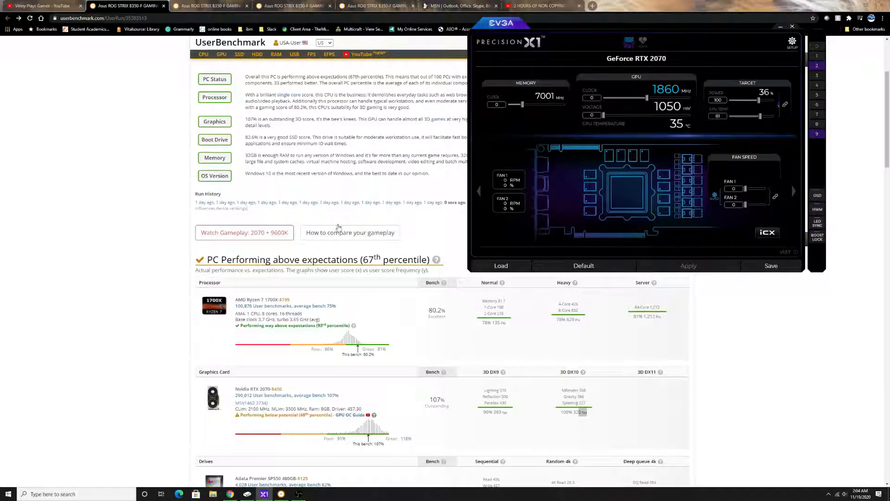
pyautogui.click(220, 287)
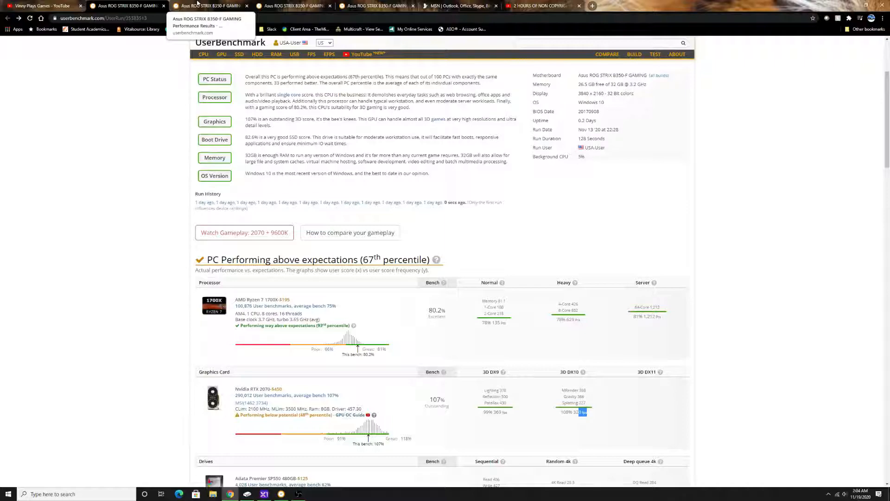
# Step: Open the second benchmark result and examine its gaming, desktop and workstation scores and the RTX 2070's bench score
pyautogui.click(197, 5)
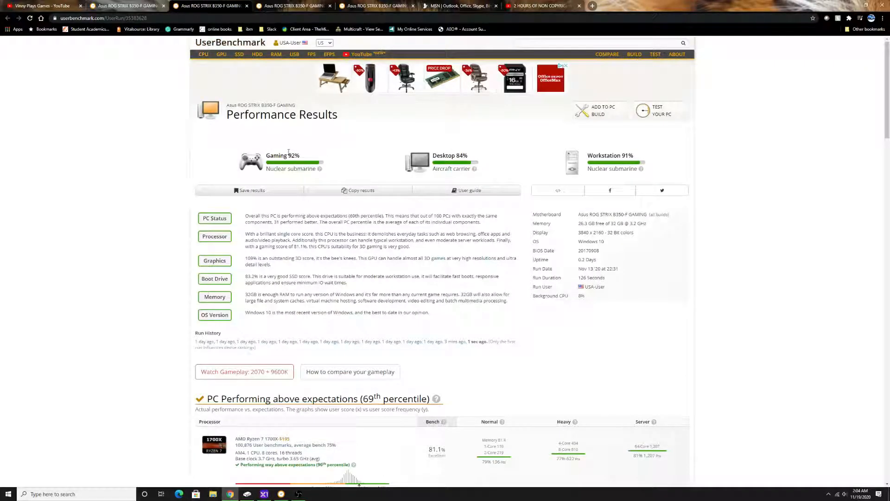
pyautogui.moveTo(290, 155); pyautogui.dragTo(300, 158)
pyautogui.moveTo(455, 156); pyautogui.dragTo(491, 160)
pyautogui.moveTo(623, 156); pyautogui.dragTo(634, 158)
pyautogui.scroll(-5, 324, 350)
pyautogui.scroll(-1, 299, 327)
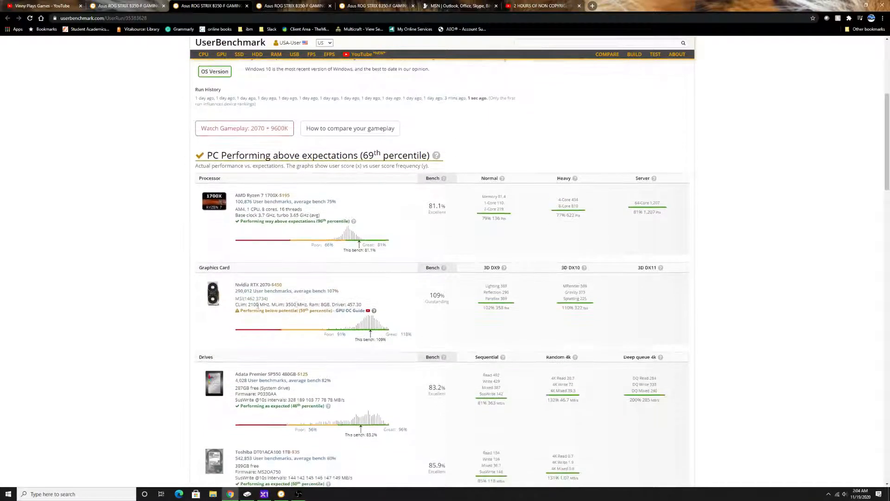
pyautogui.moveTo(432, 295); pyautogui.dragTo(441, 297)
pyautogui.click(234, 315)
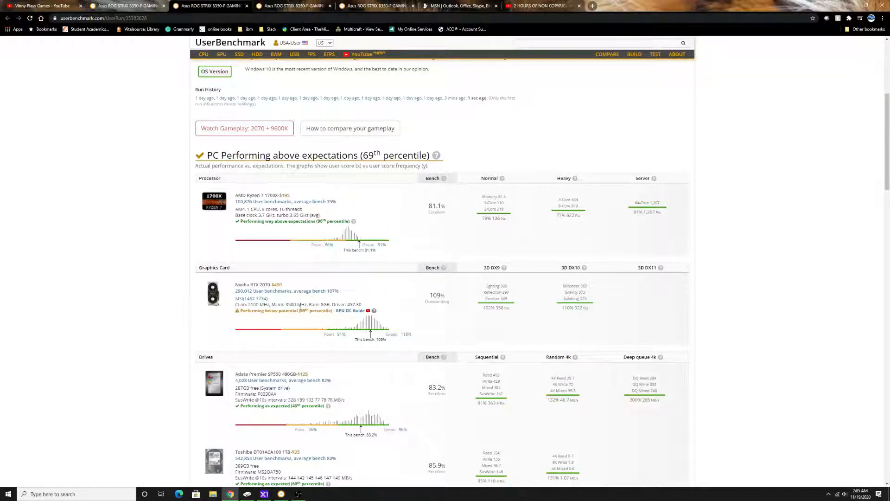
# Step: Compare the graphics card percentile ratings between the first and second benchmark results
pyautogui.click(131, 6)
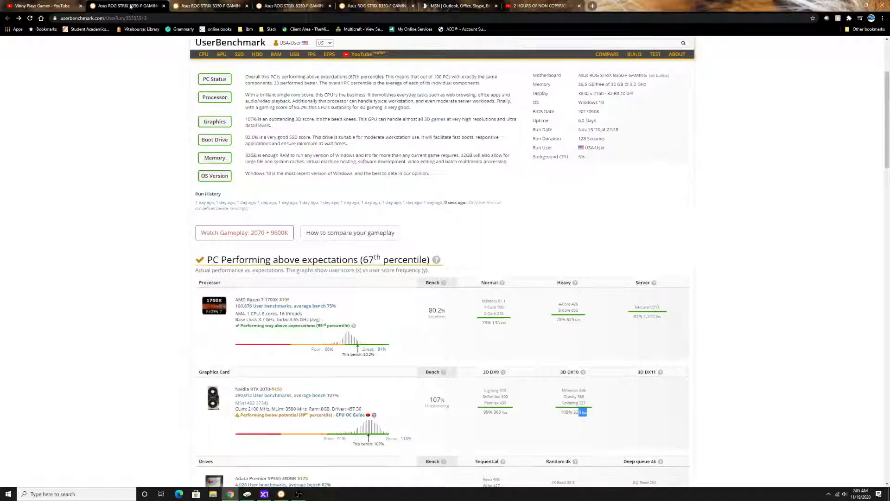
pyautogui.click(178, 6)
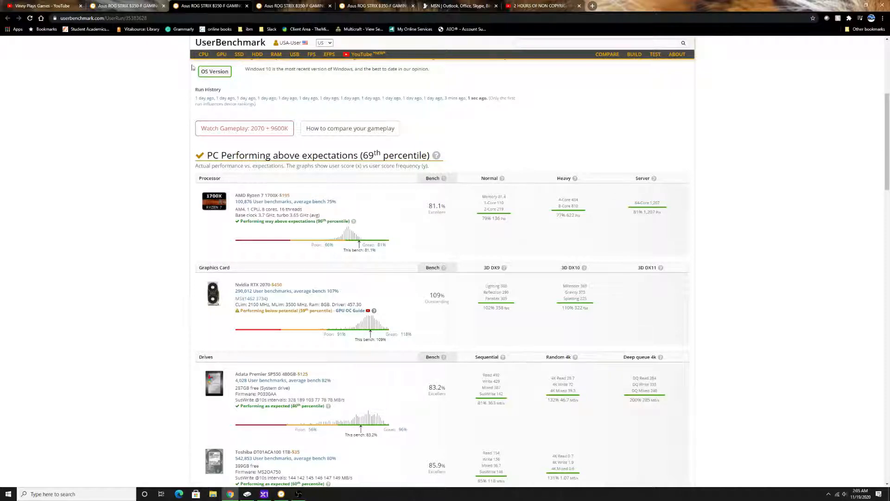
pyautogui.click(130, 5)
pyautogui.click(188, 6)
pyautogui.moveTo(300, 309); pyautogui.dragTo(325, 311)
# Step: Switch to Precision X1 and apply saved profile 2, with memory clock 1000, GPU clock 100, voltage 10 and power target 113
pyautogui.click(264, 495)
pyautogui.click(818, 66)
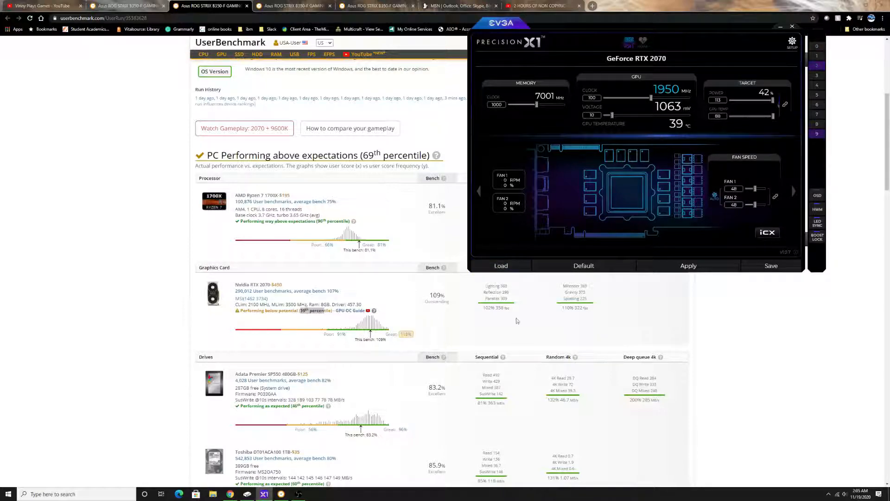
pyautogui.click(689, 265)
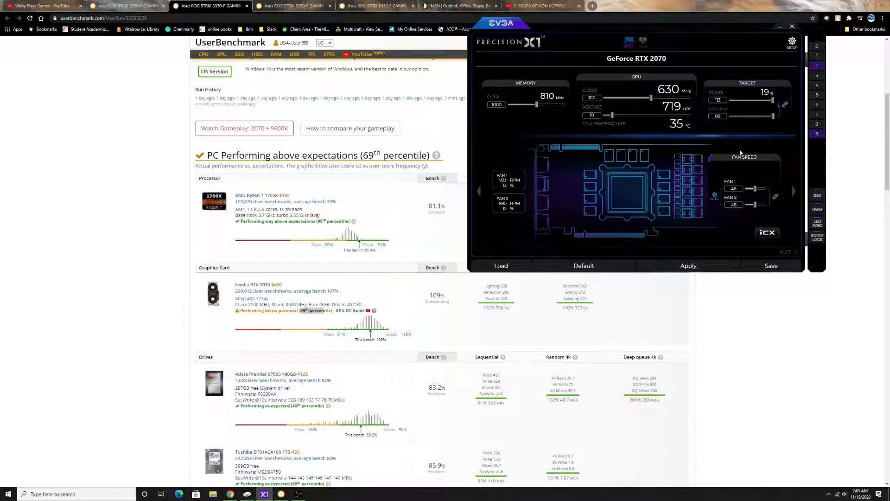
# Step: Show the fan curve settings for the graphics card and turn on Boost Lock
pyautogui.click(768, 160)
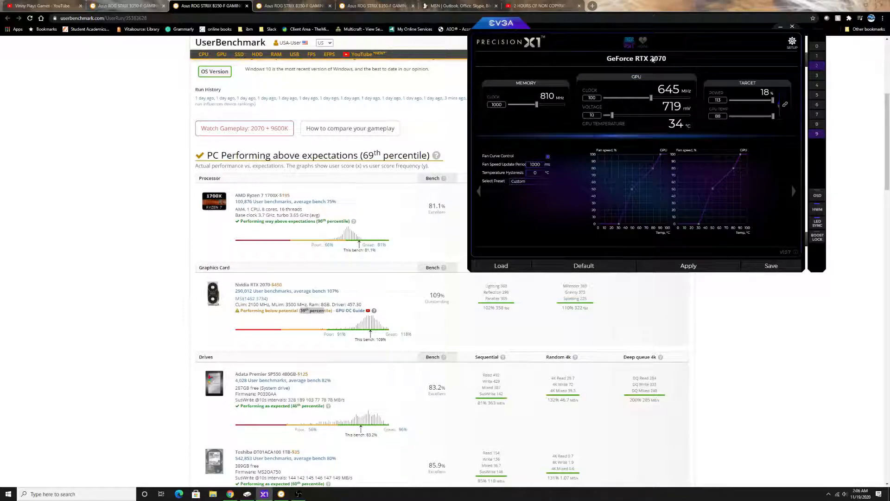
pyautogui.moveTo(624, 132)
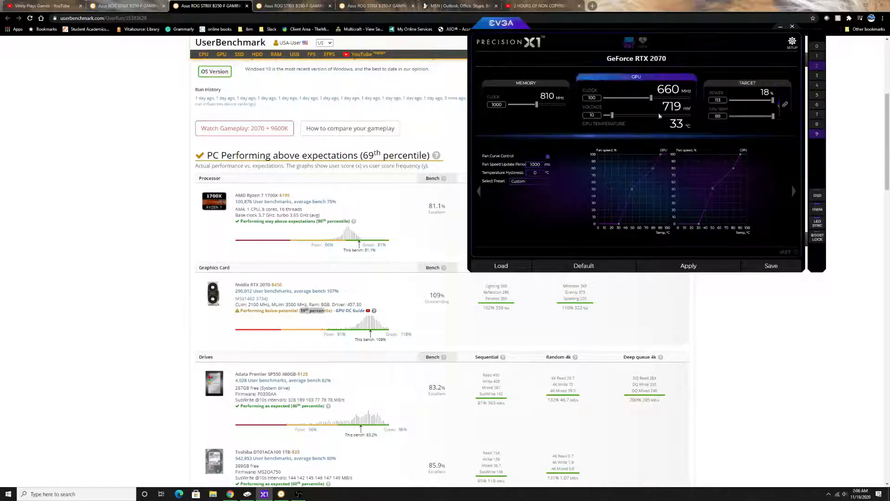
pyautogui.click(816, 238)
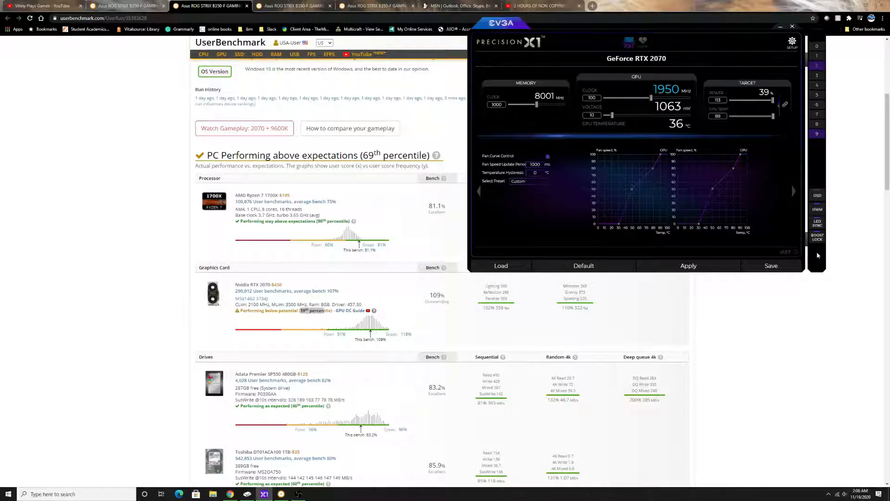
# Step: Check the third benchmark result's gaming, desktop and workstation scores against the overclock settings in Precision X1
pyautogui.moveTo(654, 130)
pyautogui.click(291, 4)
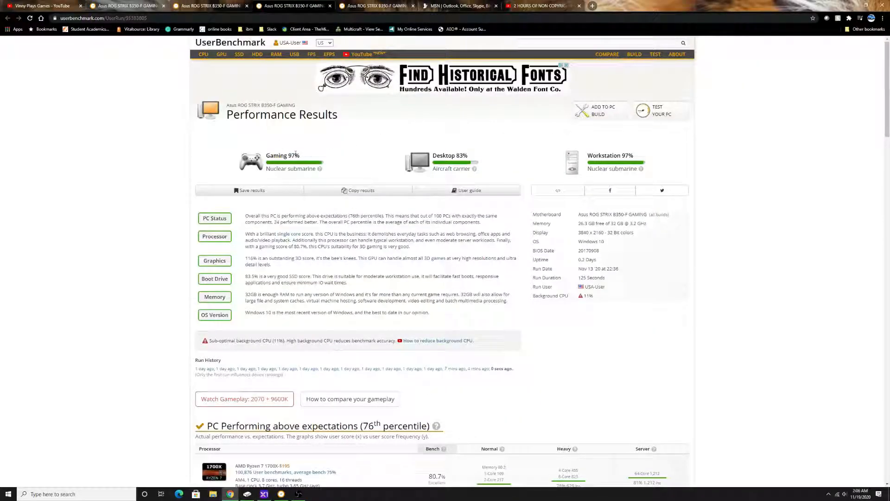
pyautogui.click(265, 494)
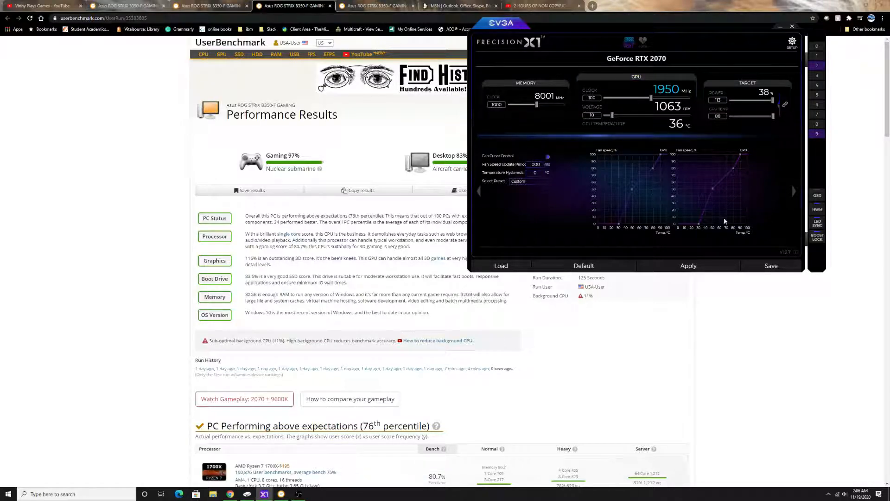
pyautogui.click(91, 177)
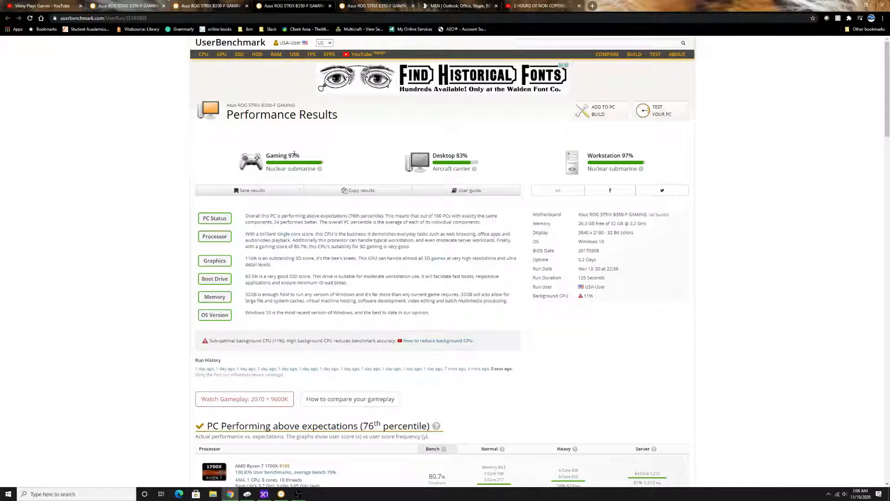
pyautogui.moveTo(301, 154); pyautogui.dragTo(301, 155)
pyautogui.moveTo(445, 156); pyautogui.dragTo(471, 170)
pyautogui.moveTo(622, 154); pyautogui.dragTo(634, 156)
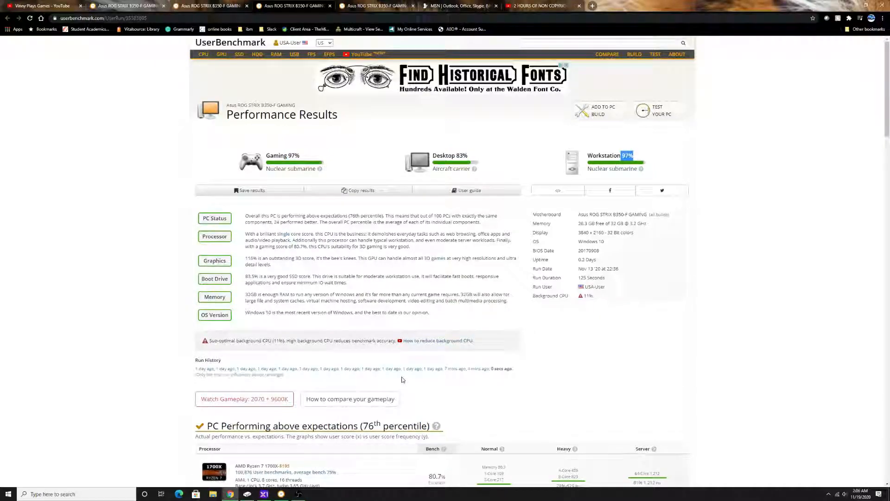
# Step: Examine the RTX 2070's bench score and its 3D DX9 and DX10 frame rates in the third result
pyautogui.scroll(-5, 391, 370)
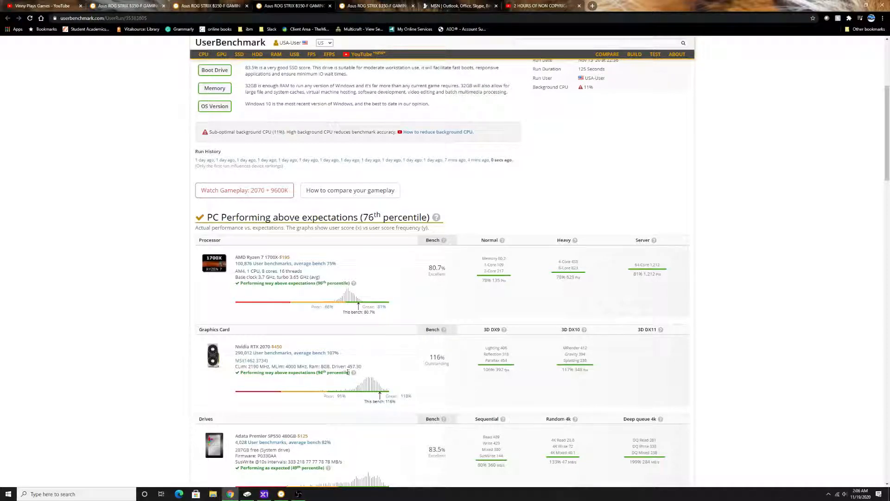
pyautogui.moveTo(427, 360); pyautogui.dragTo(450, 366)
pyautogui.doubleClick(261, 346)
pyautogui.moveTo(494, 370); pyautogui.dragTo(507, 379)
pyautogui.moveTo(574, 370); pyautogui.dragTo(580, 372)
# Step: Switch to Precision X1 and load saved profile 9, with GPU clock 200, voltage 20 and memory clock 1000
pyautogui.click(265, 494)
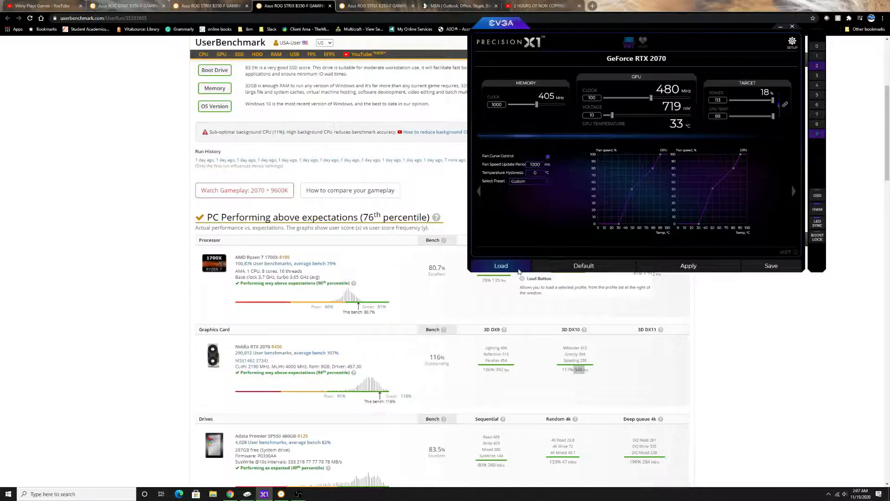
pyautogui.click(502, 266)
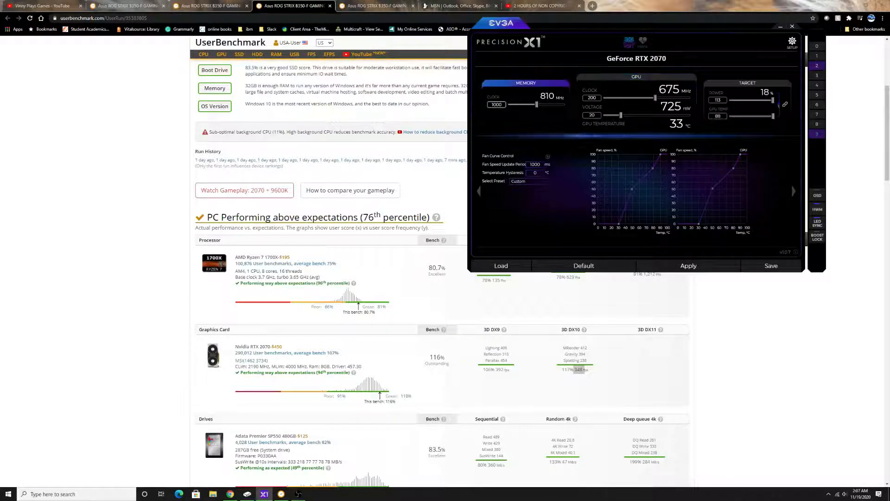
pyautogui.click(497, 106)
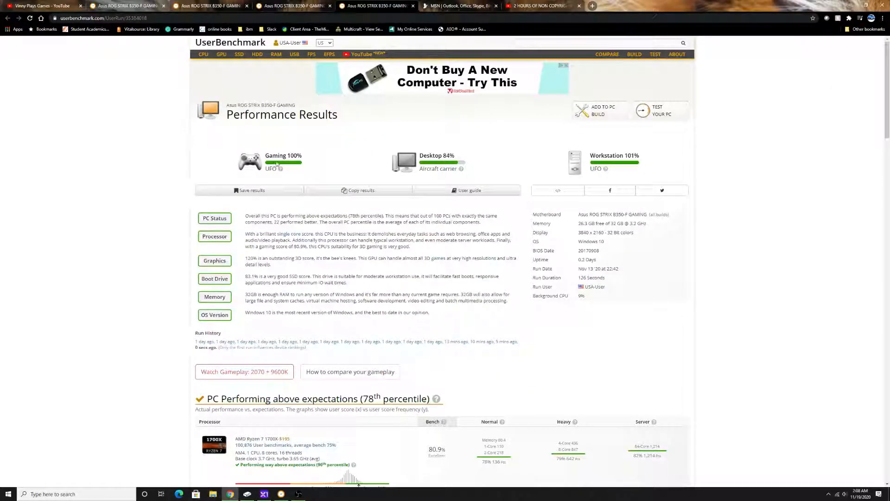
# Step: Examine the gaming, desktop and workstation scores in the fourth benchmark result
pyautogui.moveTo(291, 155); pyautogui.dragTo(315, 162)
pyautogui.moveTo(444, 156); pyautogui.dragTo(458, 155)
pyautogui.moveTo(597, 156); pyautogui.dragTo(641, 165)
pyautogui.click(640, 166)
# Step: Review the RTX 2070's bench score and the Graphics summary text in the fourth result
pyautogui.scroll(-5, 245, 211)
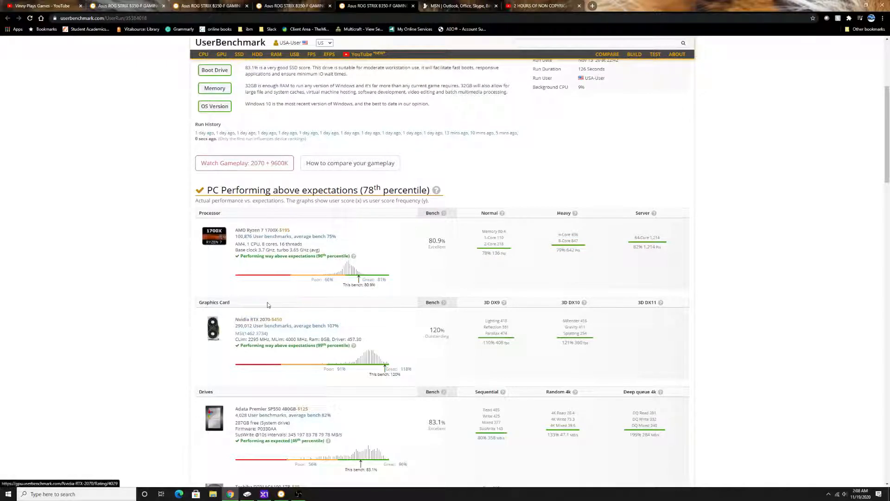
pyautogui.tripleClick(430, 334)
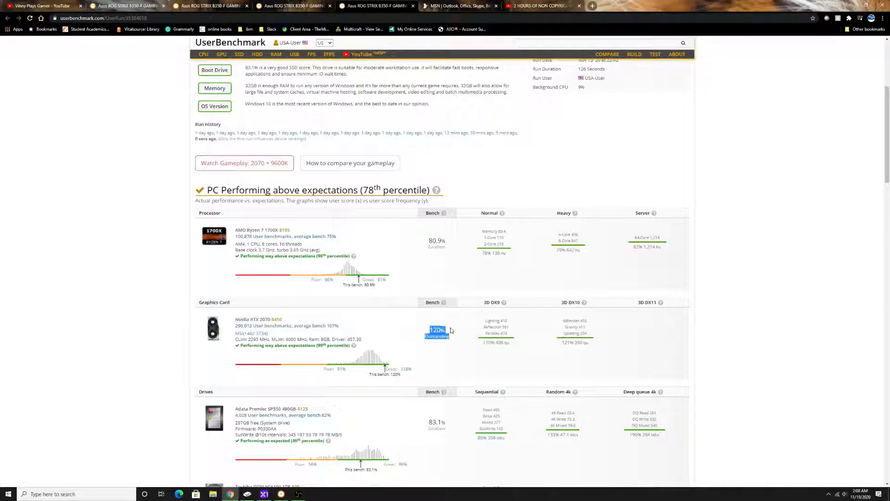
pyautogui.click(439, 335)
pyautogui.scroll(1, 425, 330)
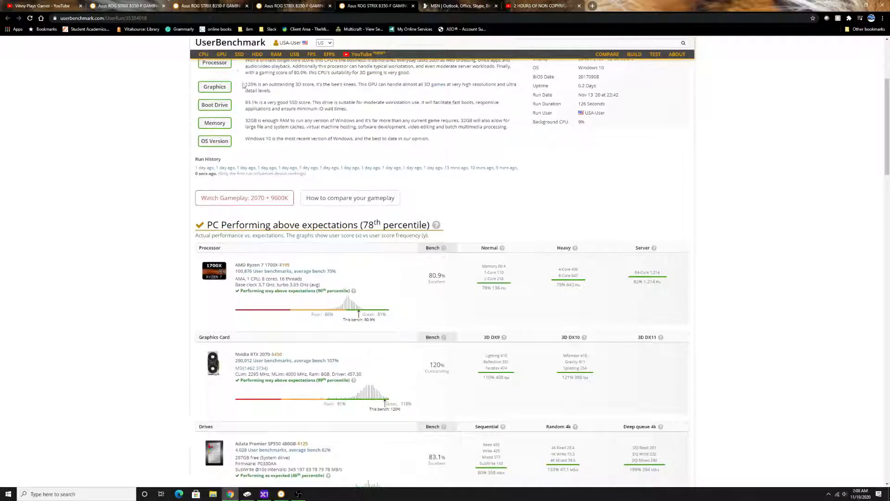
pyautogui.moveTo(245, 85); pyautogui.dragTo(319, 84)
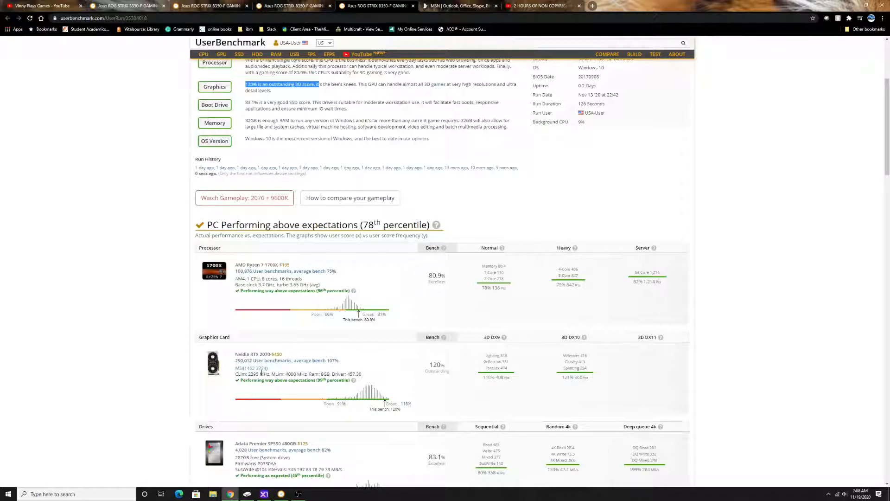
# Step: Compare the clock and voltage offsets in Precision X1 with the second benchmark result's graphics card scores
pyautogui.click(265, 494)
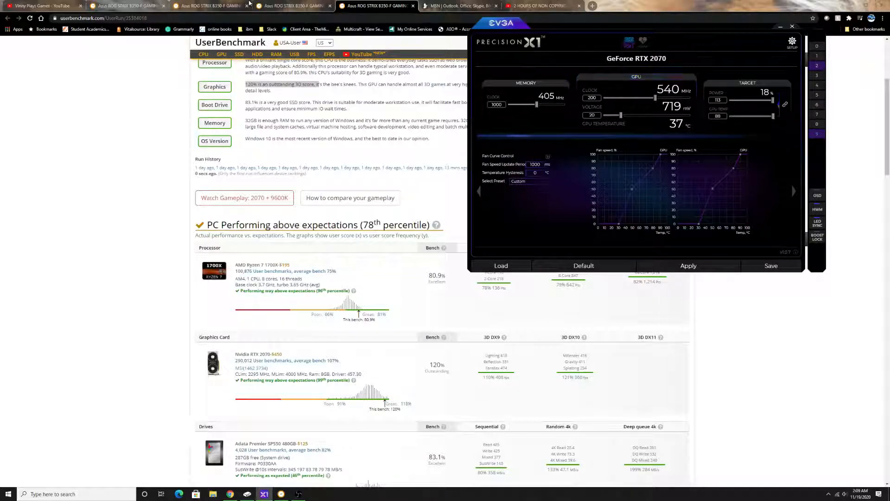
pyautogui.click(249, 4)
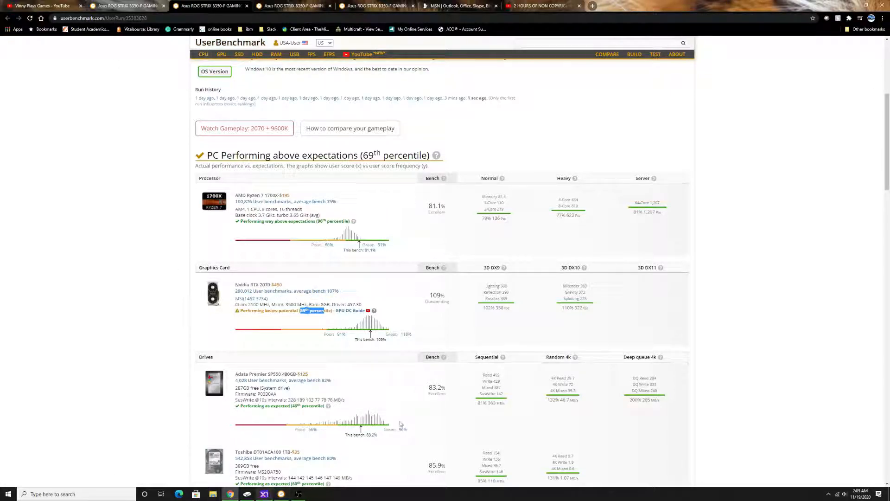
pyautogui.click(264, 494)
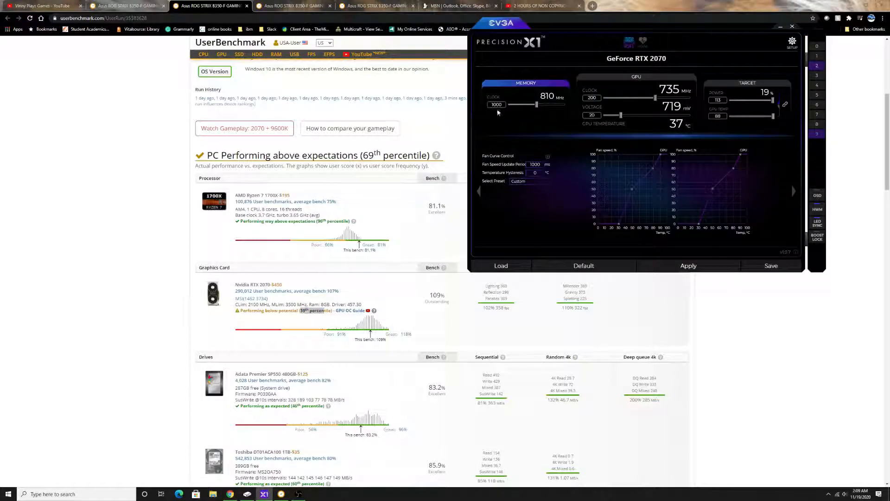